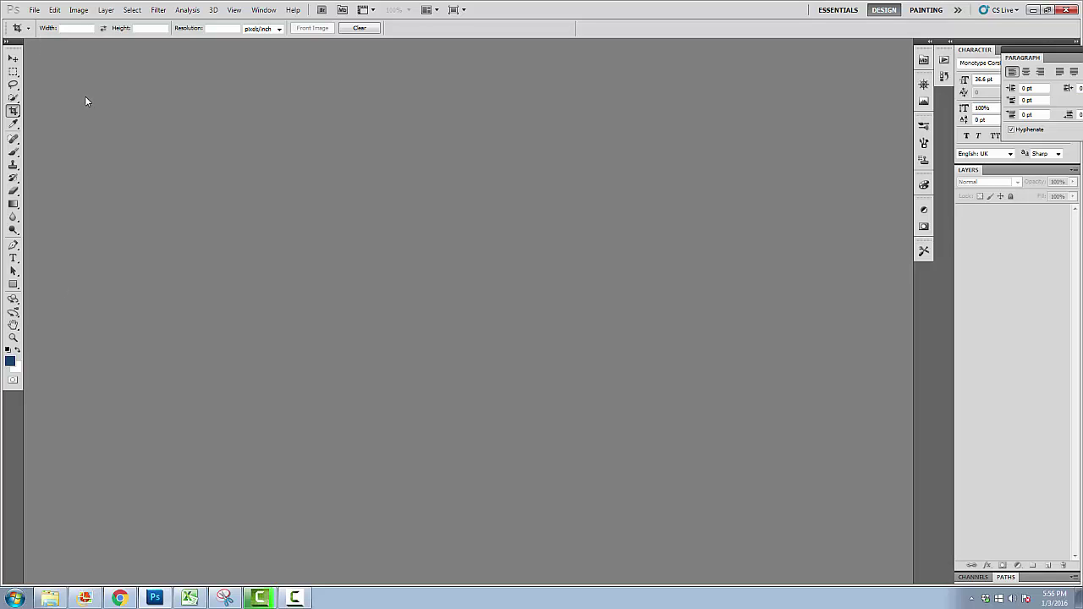
# Create a new white document 10 × 8 inches at 350 pixels/inch
pyautogui.hotkey('ctrl', 'n')
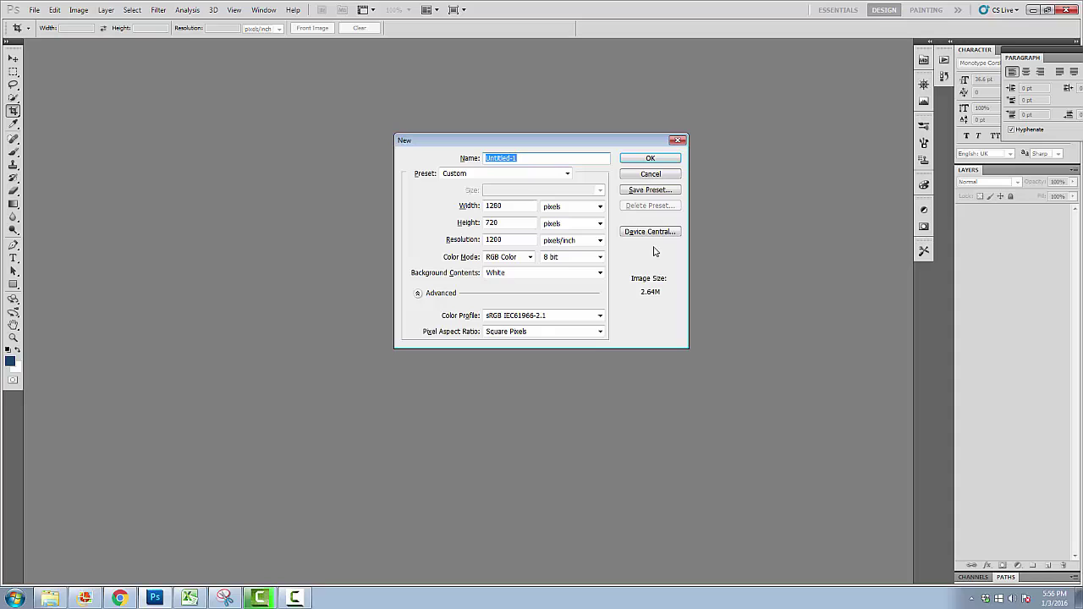
pyautogui.click(598, 207)
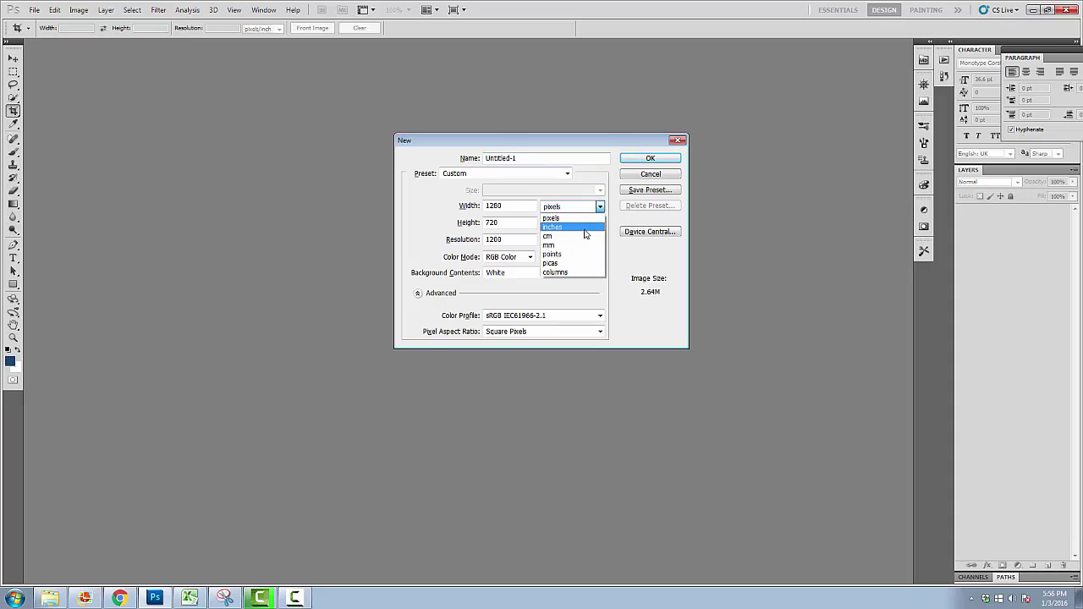
pyautogui.click(563, 227)
pyautogui.doubleClick(523, 210)
pyautogui.write('10')
pyautogui.press('Tab')
pyautogui.press('Tab')
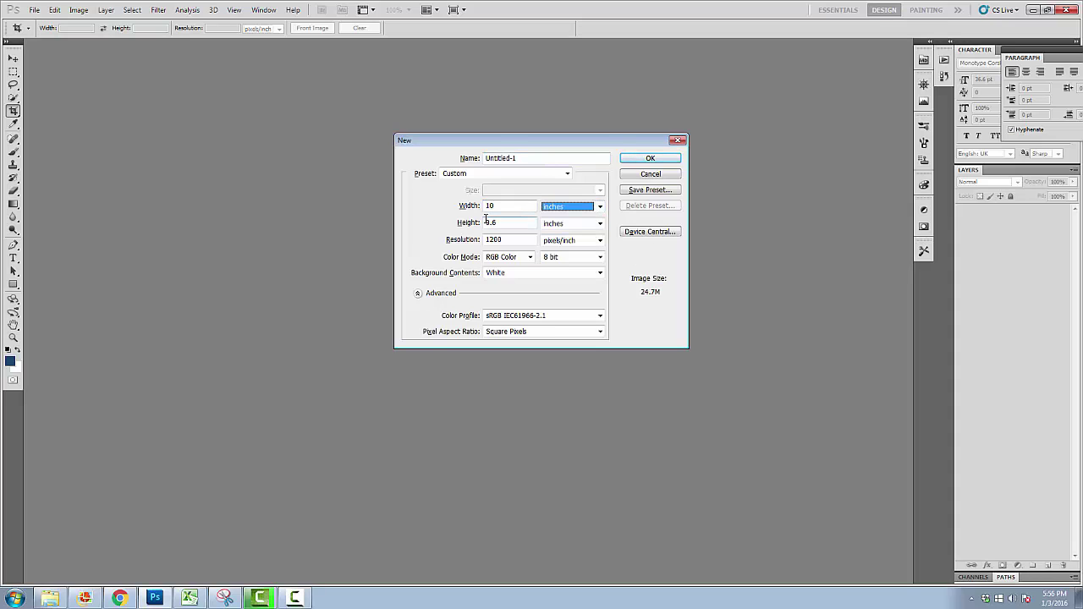
pyautogui.write('8')
pyautogui.press('Tab')
pyautogui.press('Tab')
pyautogui.write('350')
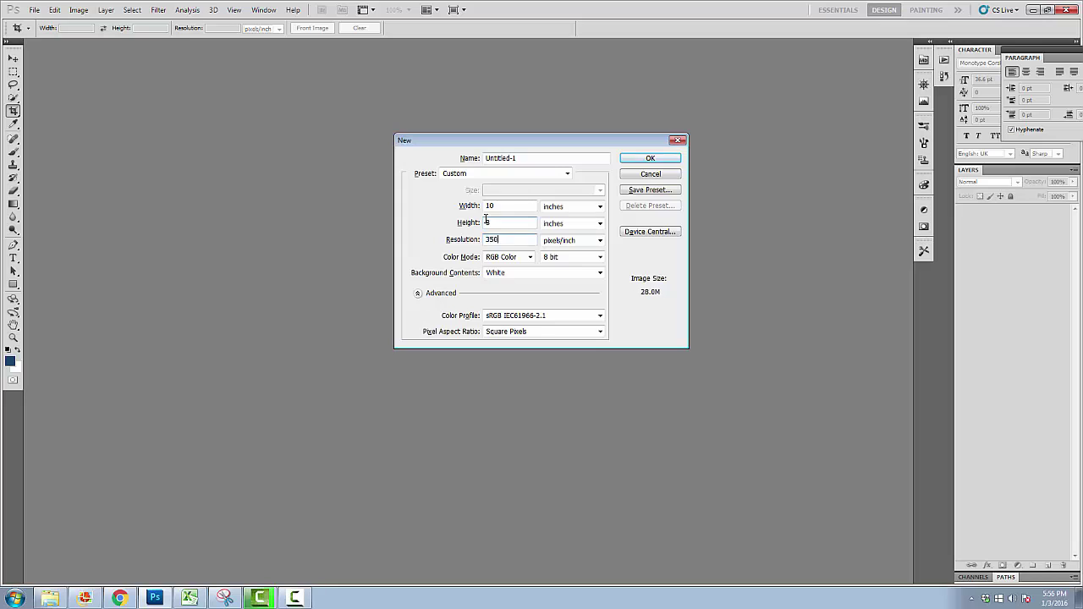
pyautogui.press('Return')
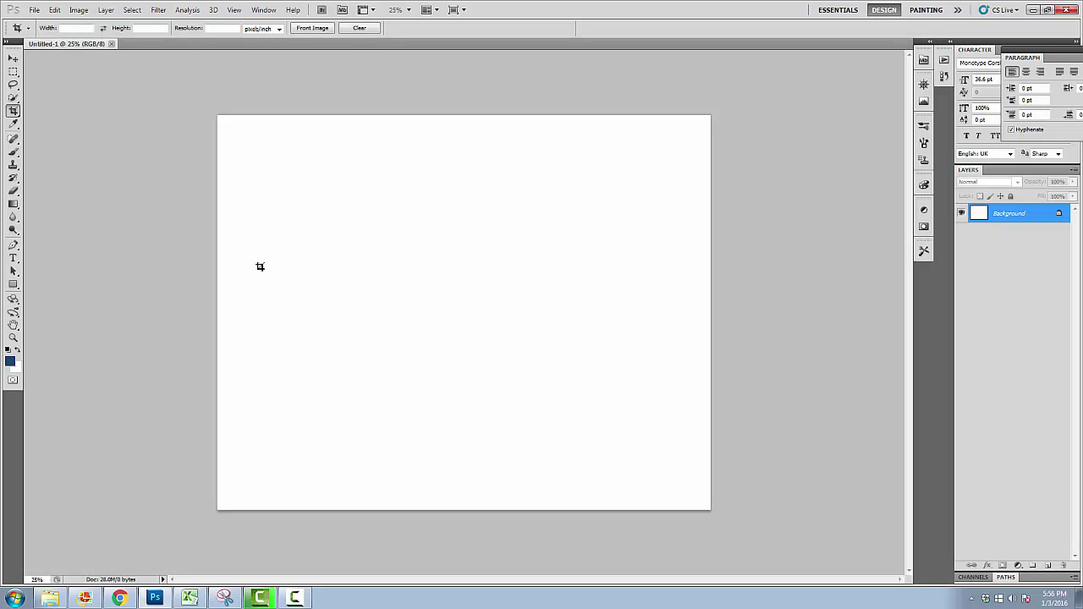
# Set the foreground colour to crimson red #db003e in the Color Picker
pyautogui.click(9, 363)
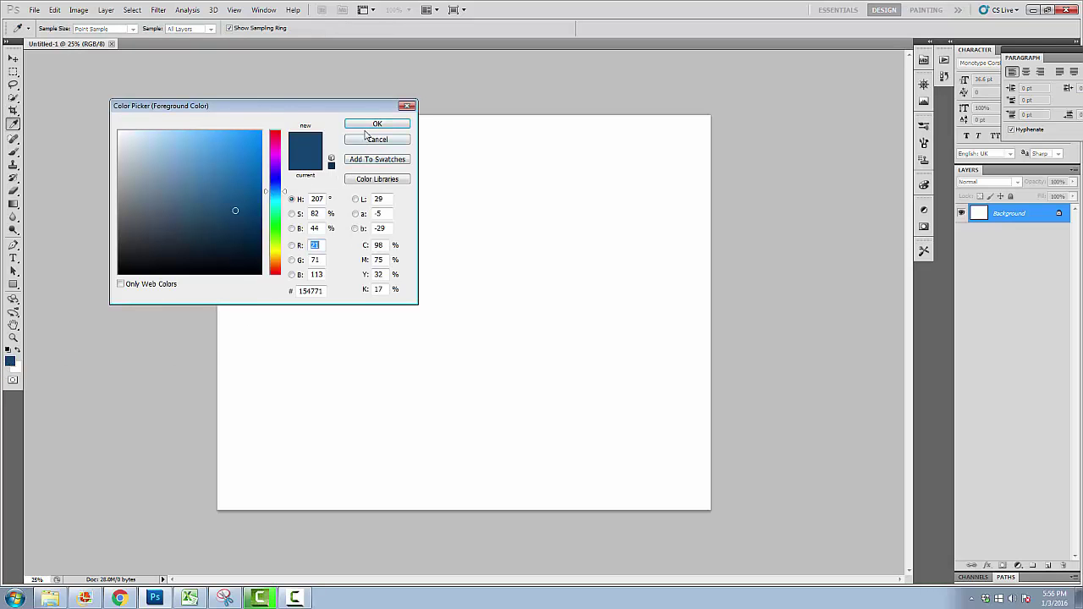
pyautogui.click(276, 139)
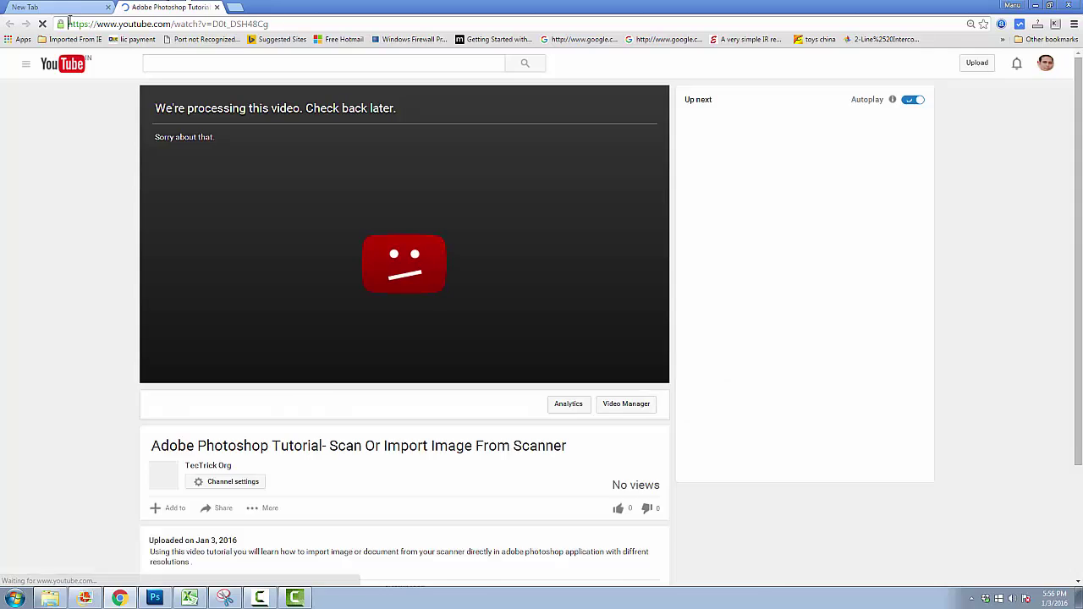
pyautogui.click(63, 9)
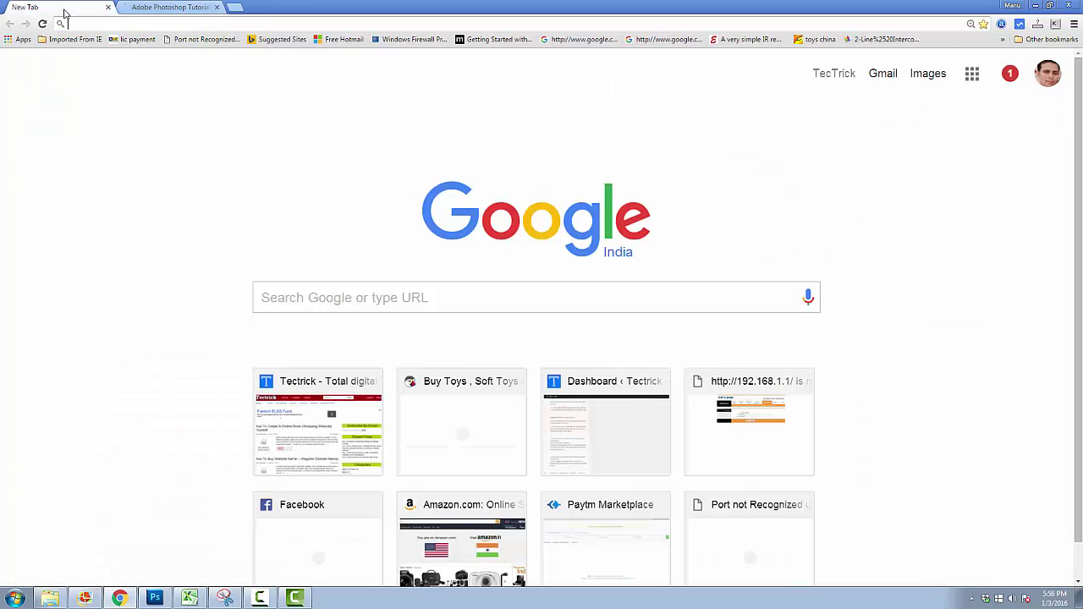
pyautogui.click(155, 599)
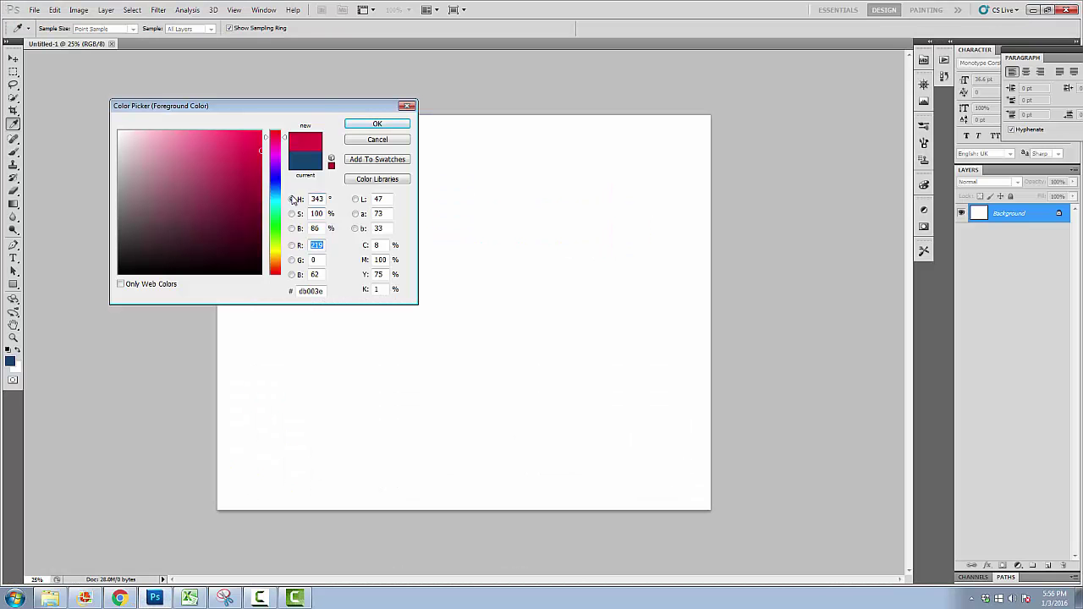
pyautogui.click(372, 127)
# Brush crimson over the entire canvas until no white remains
pyautogui.press('c')
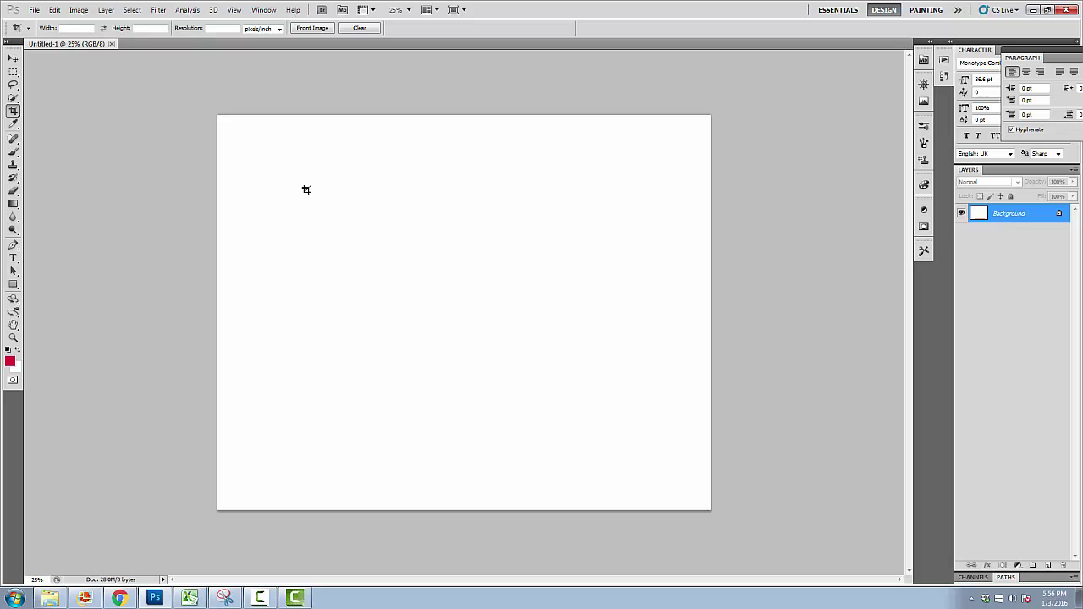
pyautogui.press('b')
pyautogui.moveTo(271, 164)
pyautogui.mouseDown()
pyautogui.moveTo(338, 528)
pyautogui.moveTo(286, 173)
pyautogui.moveTo(452, 278)
pyautogui.moveTo(271, 415)
pyautogui.mouseUp()
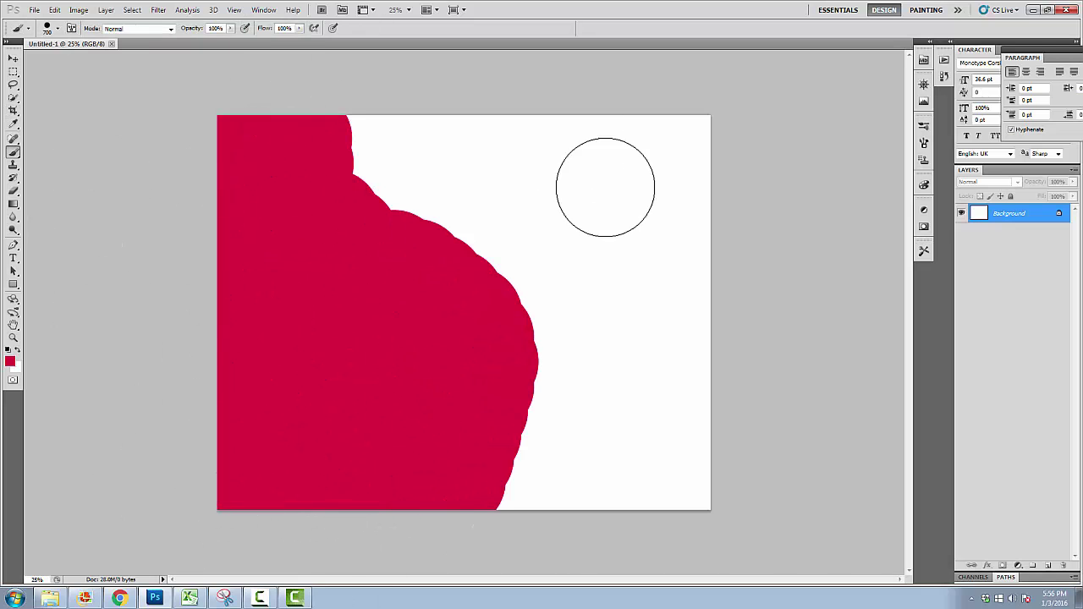
pyautogui.moveTo(605, 187)
pyautogui.mouseDown()
pyautogui.moveTo(557, 248)
pyautogui.moveTo(324, 237)
pyautogui.moveTo(225, 256)
pyautogui.moveTo(415, 221)
pyautogui.moveTo(356, 186)
pyautogui.moveTo(568, 144)
pyautogui.moveTo(536, 173)
pyautogui.moveTo(703, 209)
pyautogui.moveTo(839, 396)
pyautogui.moveTo(514, 289)
pyautogui.moveTo(415, 422)
pyautogui.moveTo(490, 471)
pyautogui.moveTo(641, 449)
pyautogui.mouseUp()
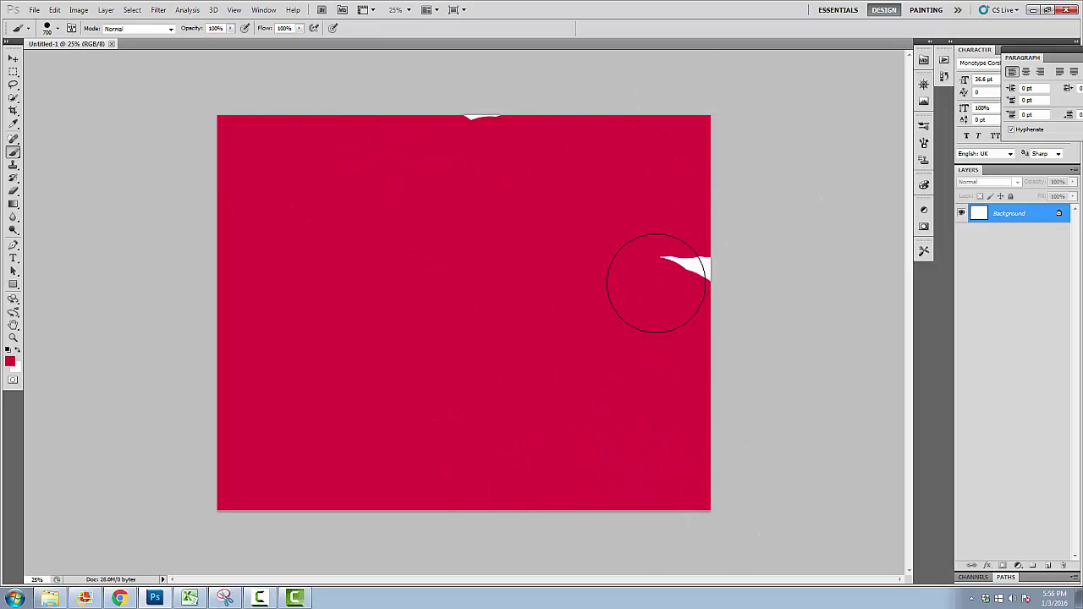
pyautogui.moveTo(656, 282)
pyautogui.mouseDown()
pyautogui.moveTo(468, 218)
pyautogui.moveTo(466, 172)
pyautogui.moveTo(559, 137)
pyautogui.moveTo(624, 141)
pyautogui.mouseUp()
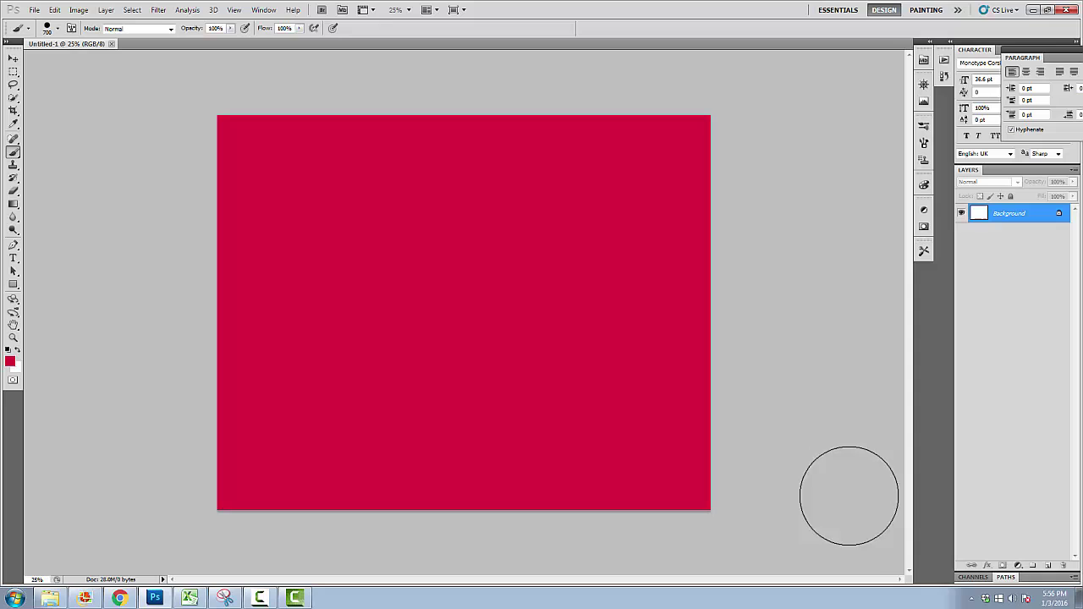
# Convert the Background into an editable Layer 0, leaving layer effects unapplied
pyautogui.doubleClick(974, 215)
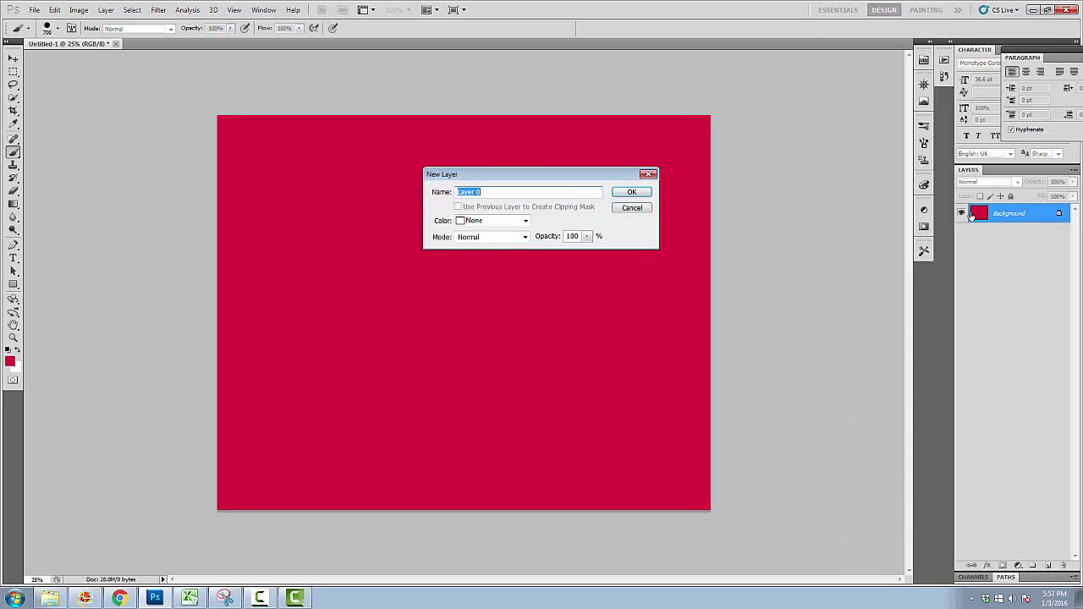
pyautogui.click(631, 192)
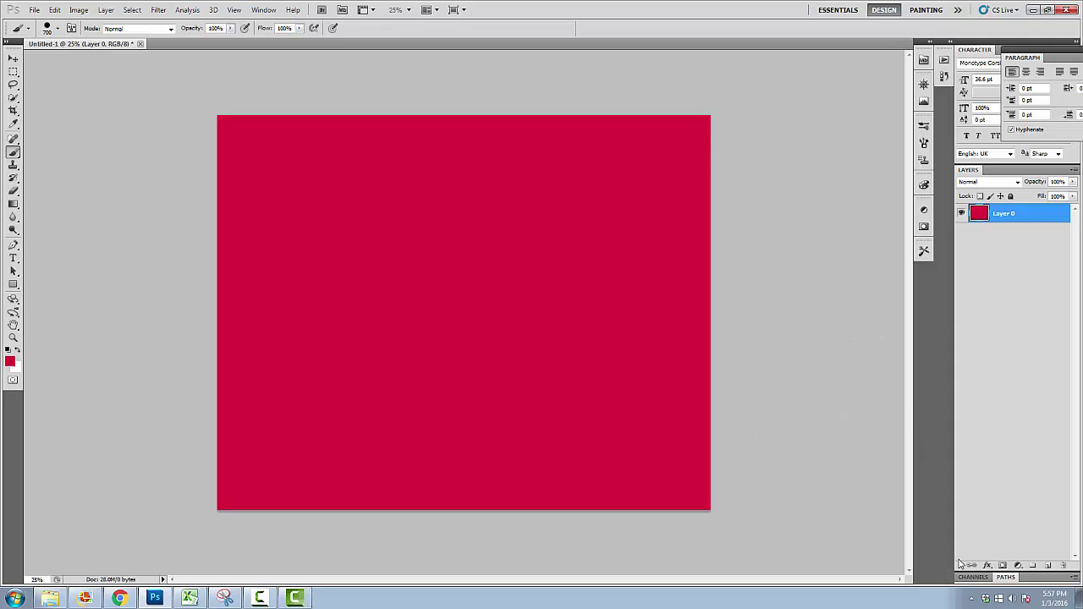
pyautogui.click(987, 566)
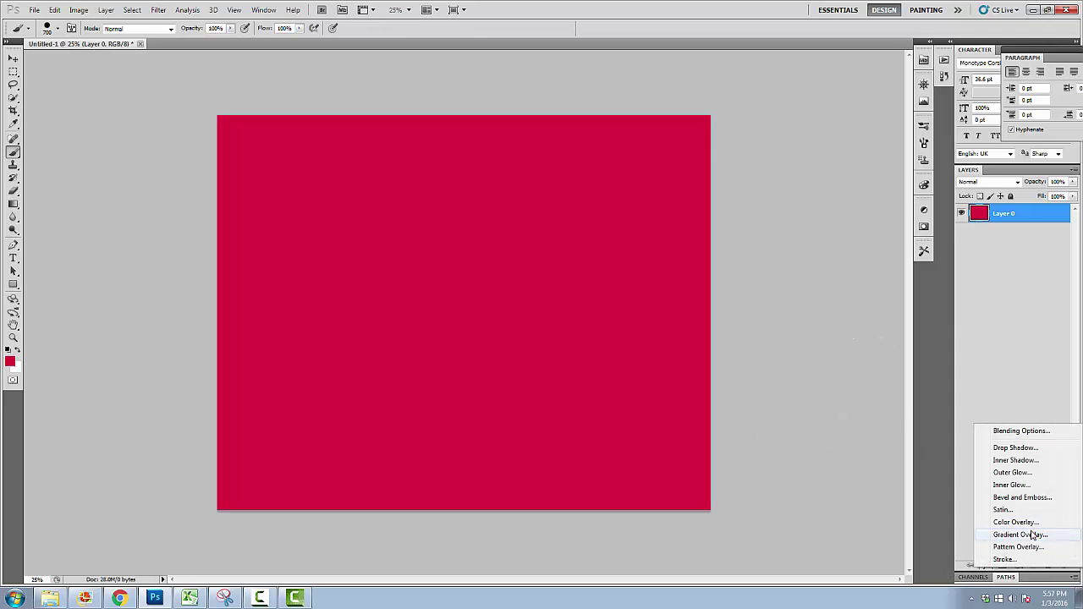
pyautogui.click(1052, 390)
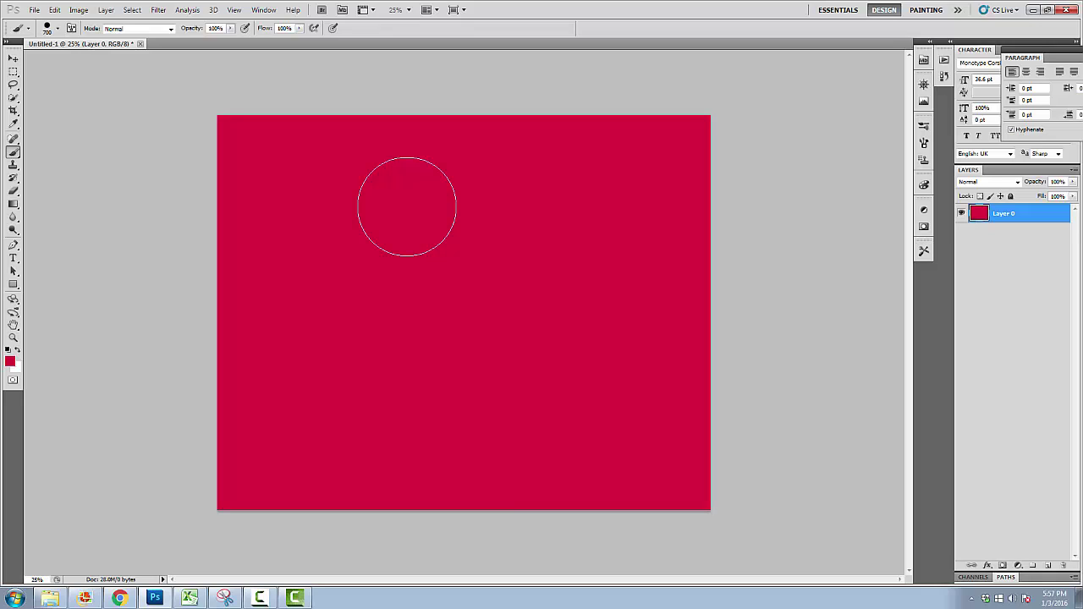
# Duplicate Layer 0, add empty layers, and move Layer 0 copy to the top
pyautogui.hotkey('ctrl', 'j')
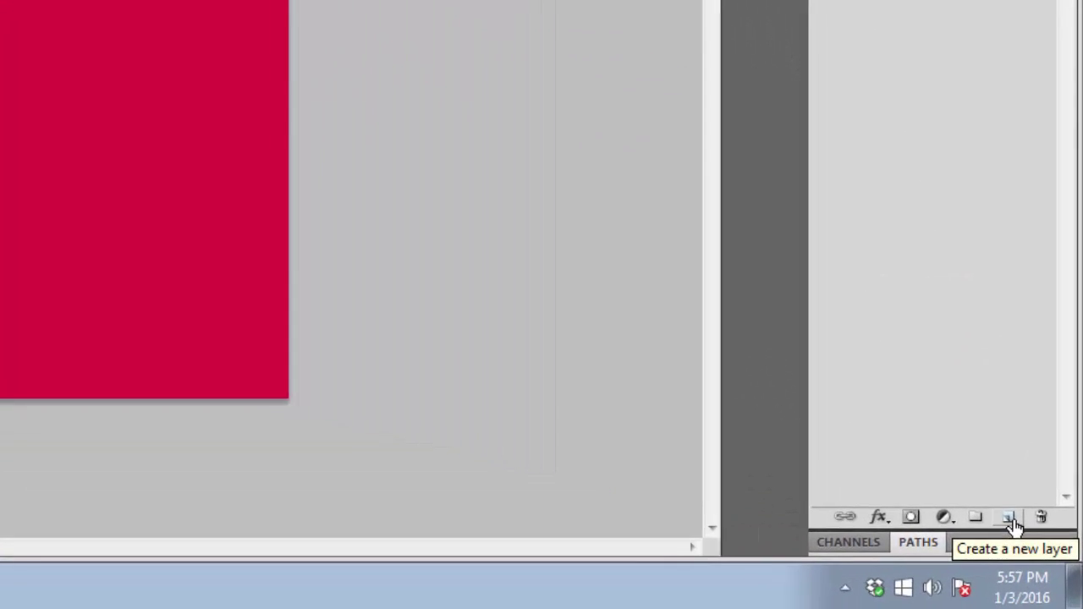
pyautogui.click(1010, 518)
pyautogui.click(1010, 518)
pyautogui.click(1009, 518)
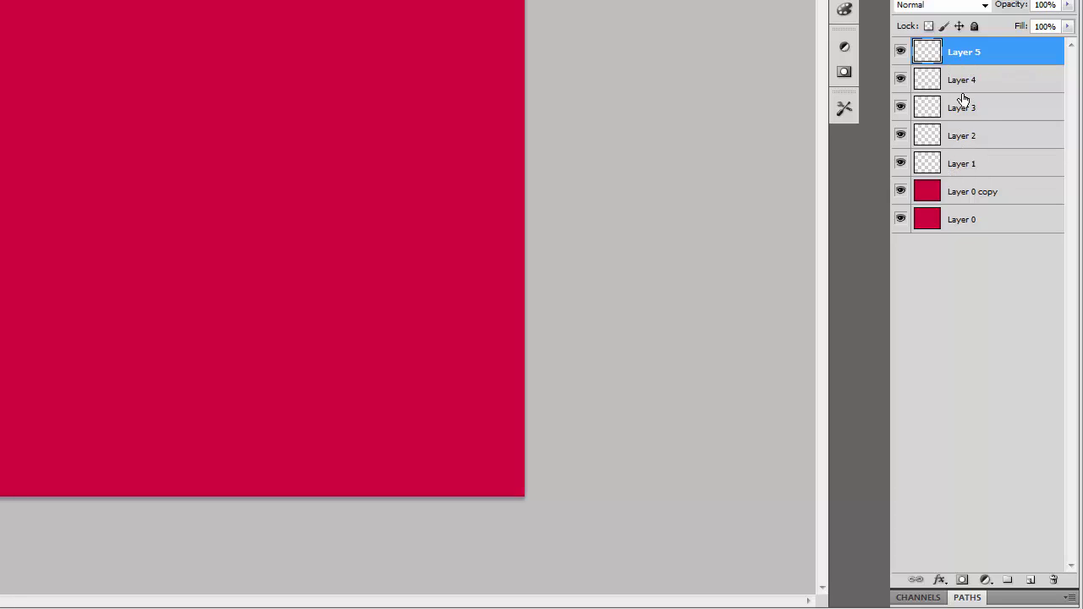
pyautogui.moveTo(962, 202); pyautogui.dragTo(963, 48)
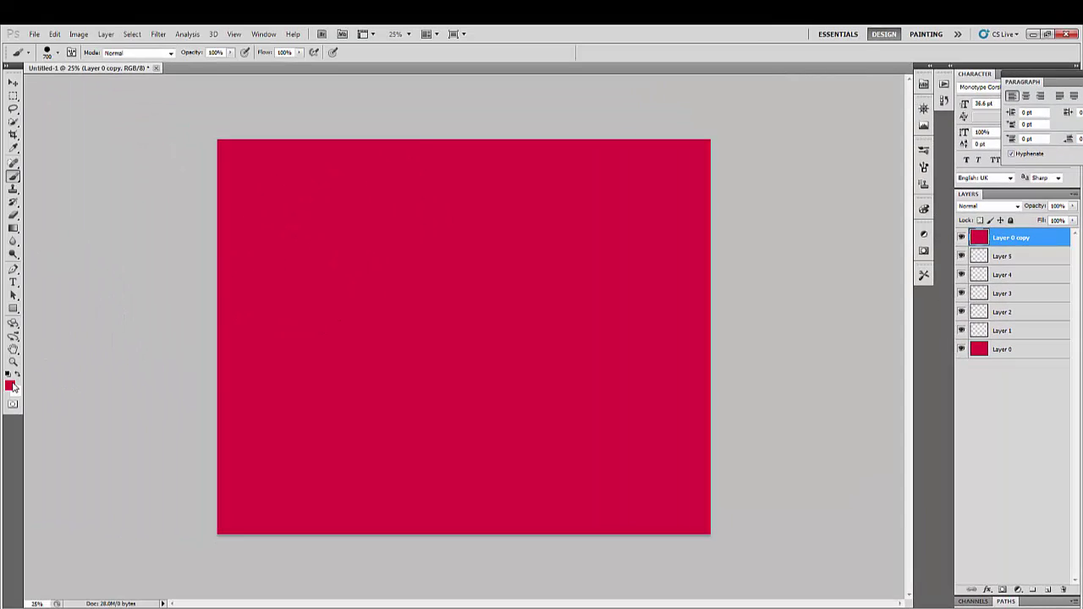
# Paint the left half of Layer 0 copy bright blue (#000cf8) with the brush
pyautogui.click(9, 385)
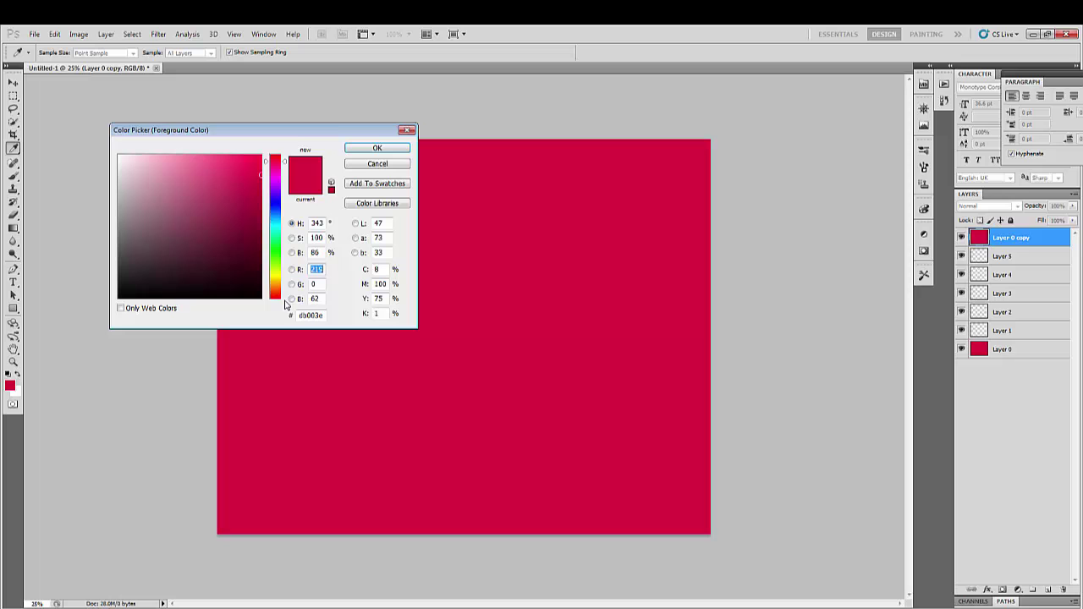
pyautogui.click(273, 208)
pyautogui.click(263, 160)
pyautogui.click(378, 148)
pyautogui.press('b')
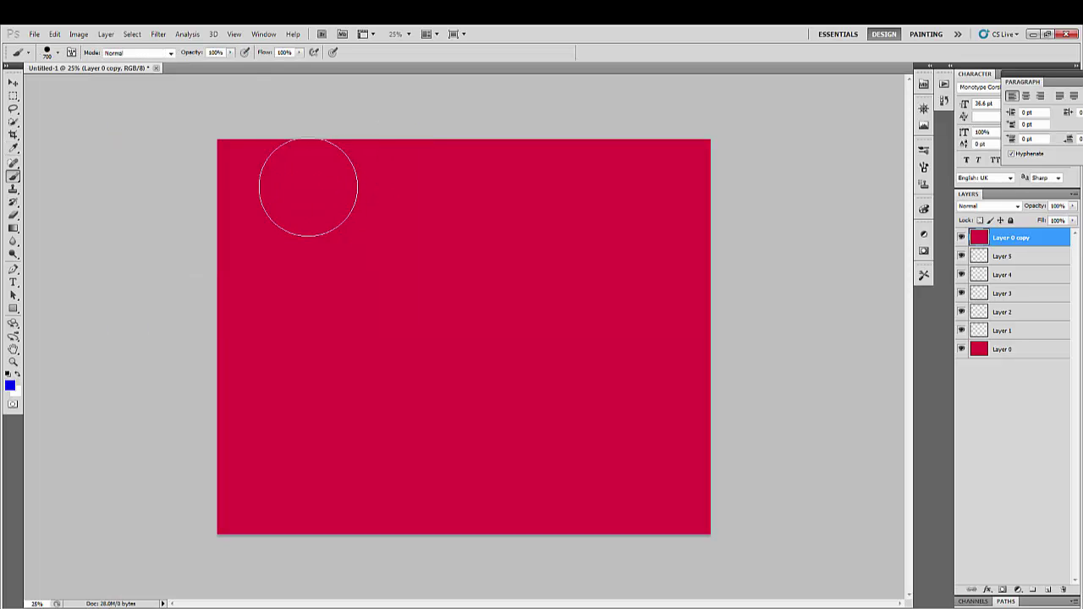
pyautogui.moveTo(292, 157)
pyautogui.mouseDown()
pyautogui.moveTo(251, 429)
pyautogui.moveTo(229, 372)
pyautogui.moveTo(155, 566)
pyautogui.moveTo(127, 329)
pyautogui.moveTo(146, 138)
pyautogui.moveTo(222, 206)
pyautogui.moveTo(285, 300)
pyautogui.moveTo(286, 326)
pyautogui.moveTo(341, 384)
pyautogui.moveTo(392, 233)
pyautogui.moveTo(421, 557)
pyautogui.moveTo(395, 241)
pyautogui.moveTo(339, 534)
pyautogui.moveTo(413, 318)
pyautogui.moveTo(443, 151)
pyautogui.moveTo(438, 535)
pyautogui.moveTo(449, 132)
pyautogui.mouseUp()
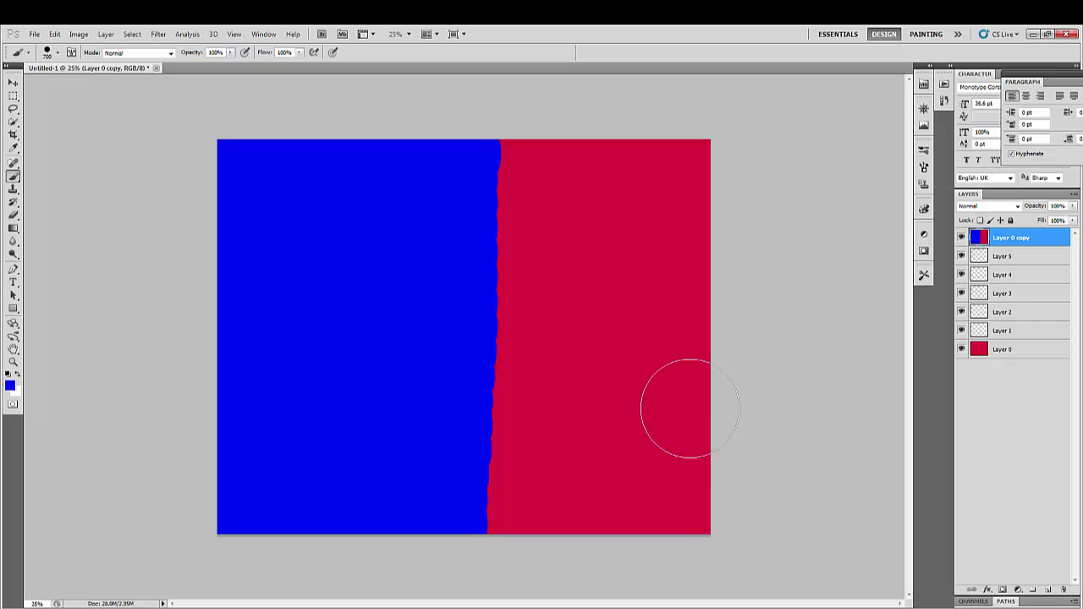
# Erase along the blue/red border with an 800-size eraser to blend it softly
pyautogui.press('e')
pyautogui.press(']')
pyautogui.press(']')
pyautogui.press(']')
pyautogui.press(']')
pyautogui.press(']')
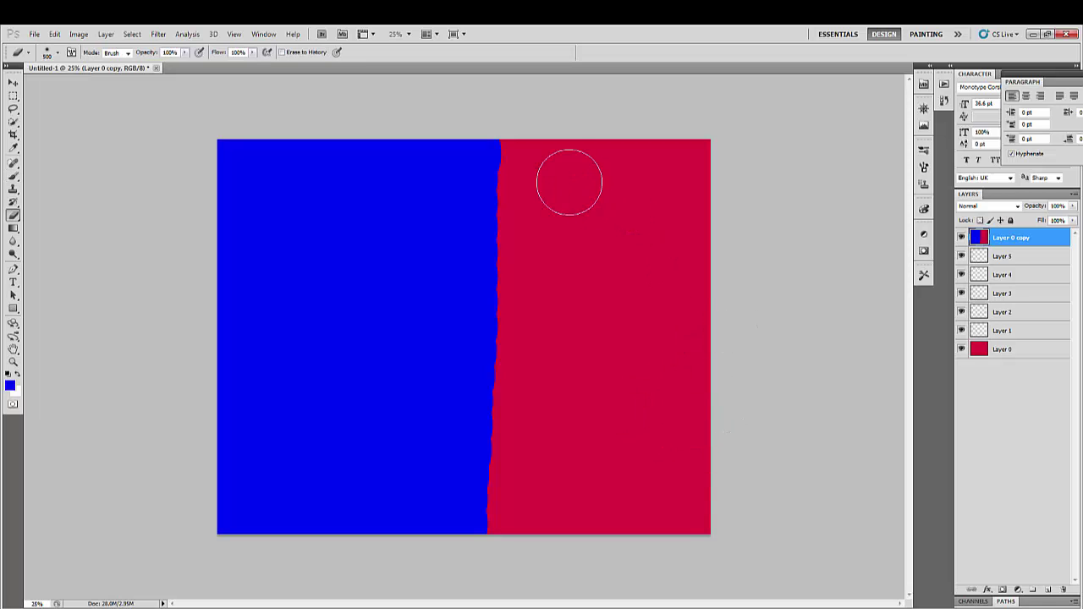
pyautogui.moveTo(529, 132); pyautogui.dragTo(525, 513)
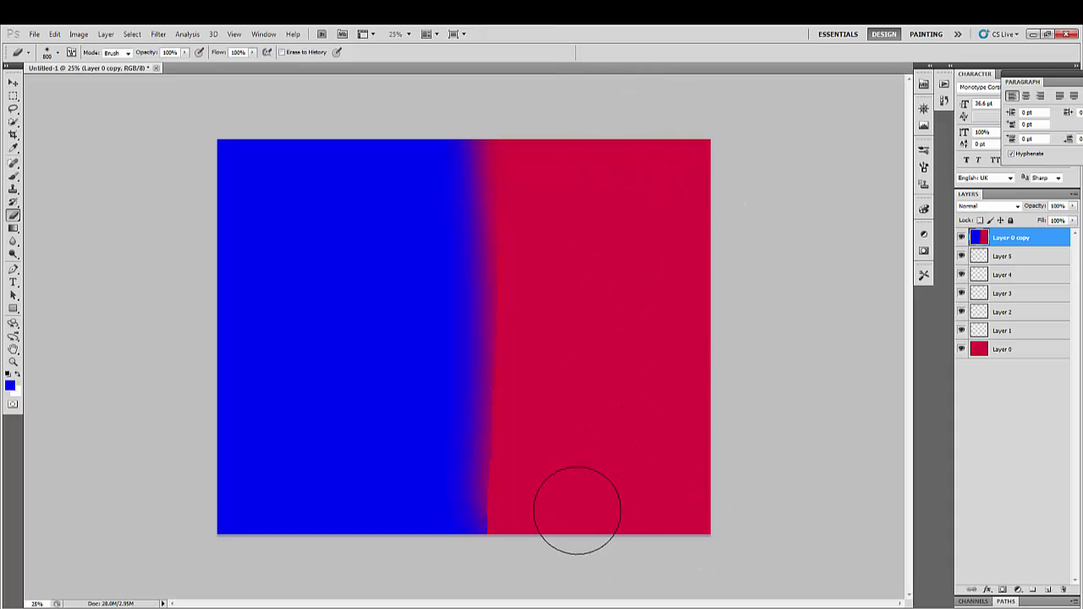
pyautogui.moveTo(552, 504)
pyautogui.mouseDown()
pyautogui.moveTo(547, 215)
pyautogui.moveTo(525, 404)
pyautogui.moveTo(529, 201)
pyautogui.moveTo(515, 346)
pyautogui.moveTo(536, 177)
pyautogui.moveTo(528, 500)
pyautogui.moveTo(508, 518)
pyautogui.mouseUp()
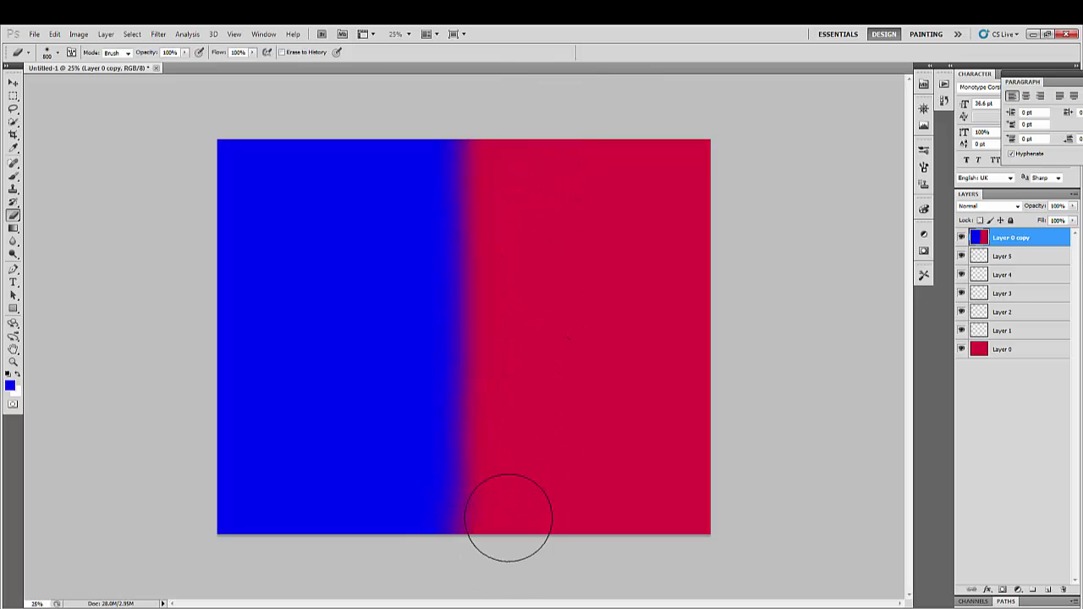
pyautogui.click(15, 82)
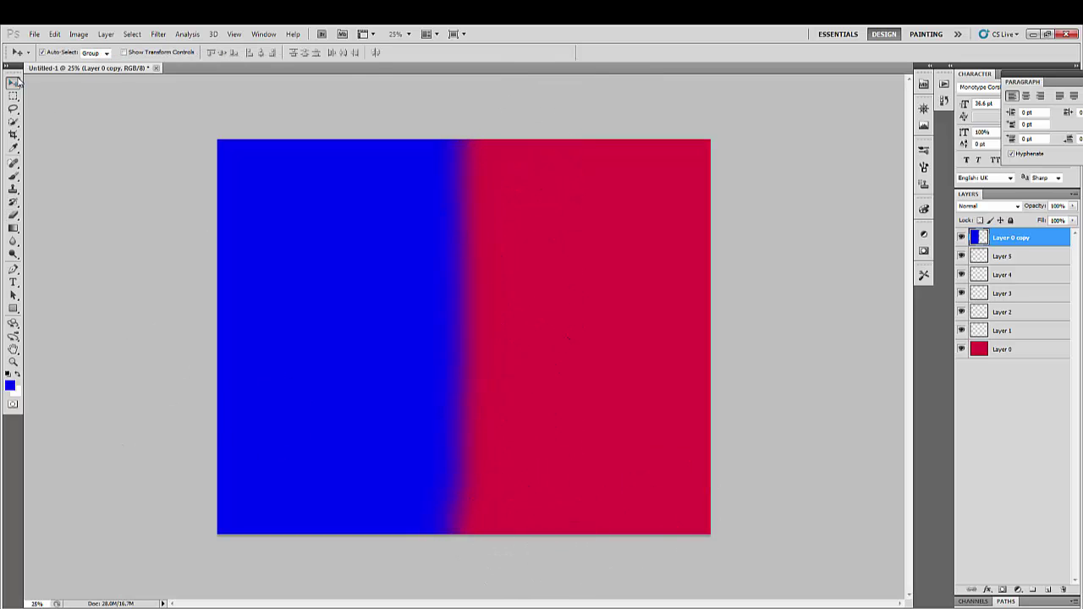
pyautogui.click(495, 251)
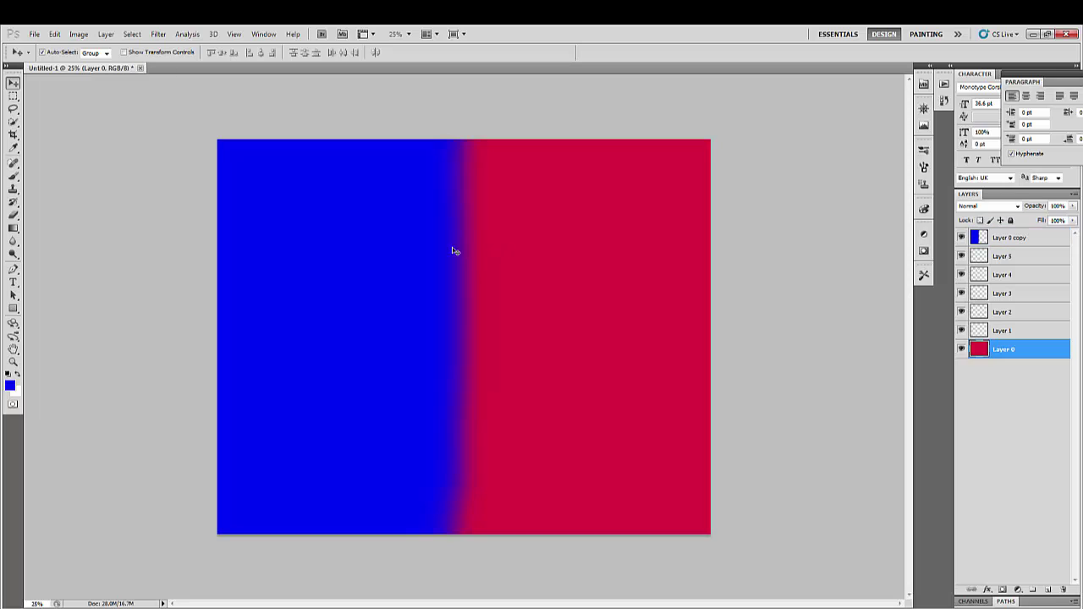
pyautogui.click(1009, 273)
pyautogui.click(1008, 297)
pyautogui.click(1007, 313)
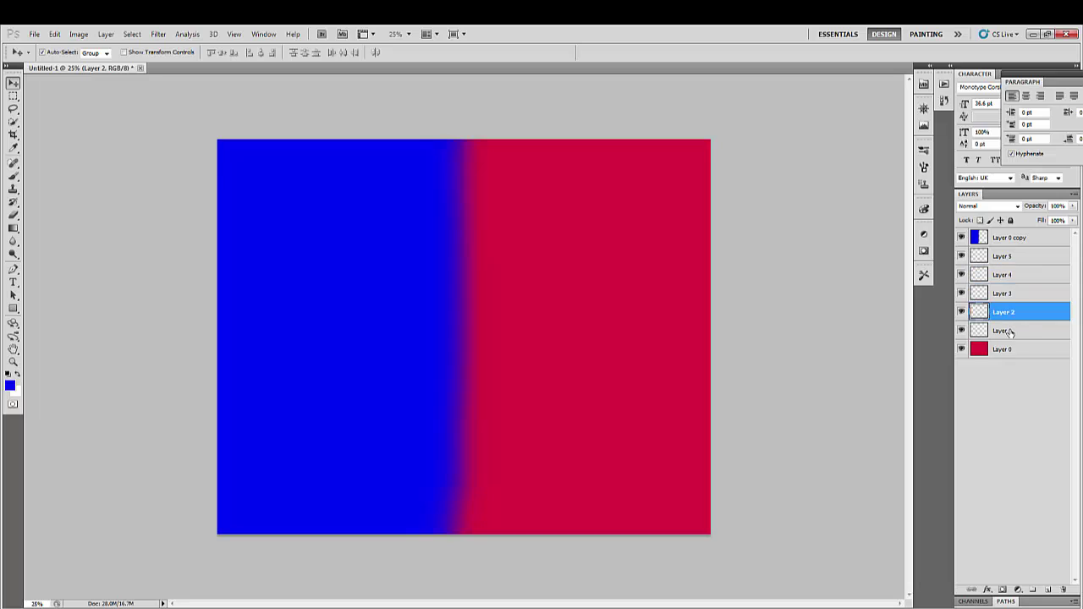
pyautogui.click(1007, 331)
pyautogui.click(1007, 257)
pyautogui.click(1008, 275)
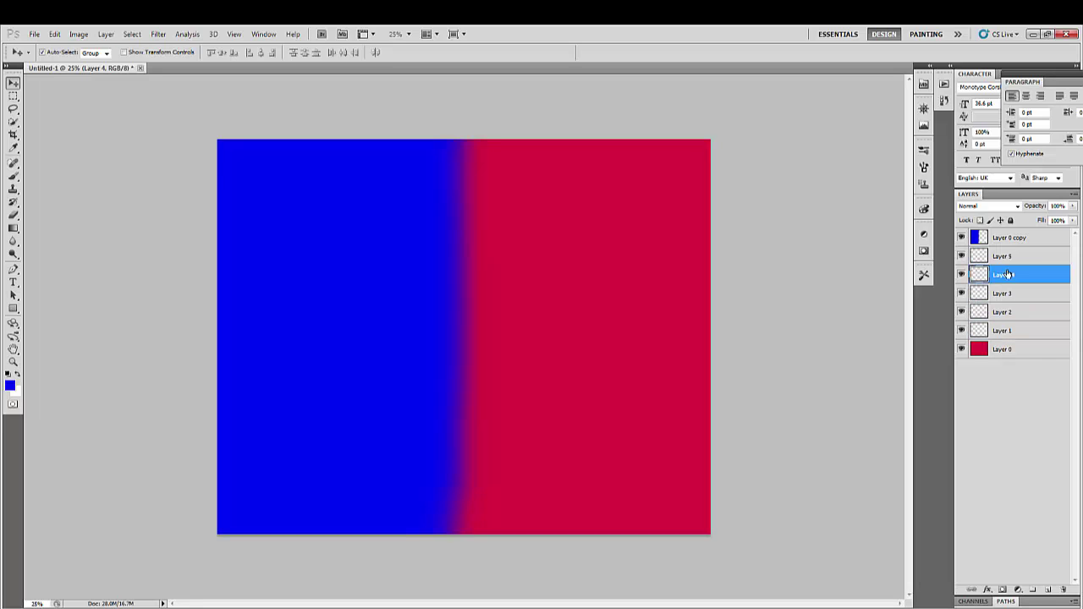
# Bring up the File > Scripts submenu showing Delete All Empty Layers
pyautogui.click(37, 34)
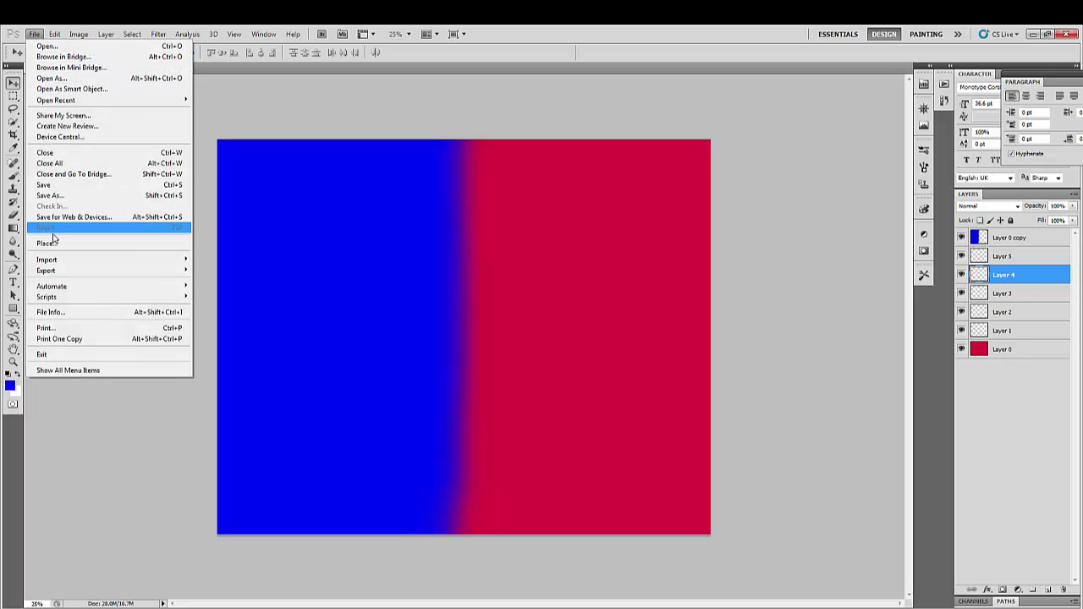
pyautogui.moveTo(60, 287)
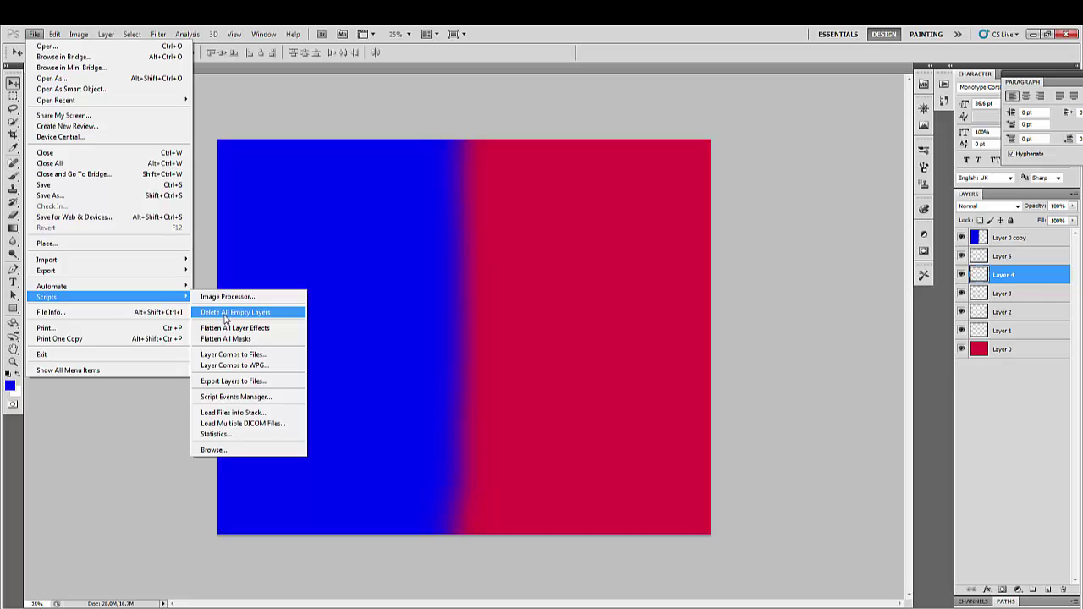
pyautogui.click(225, 317)
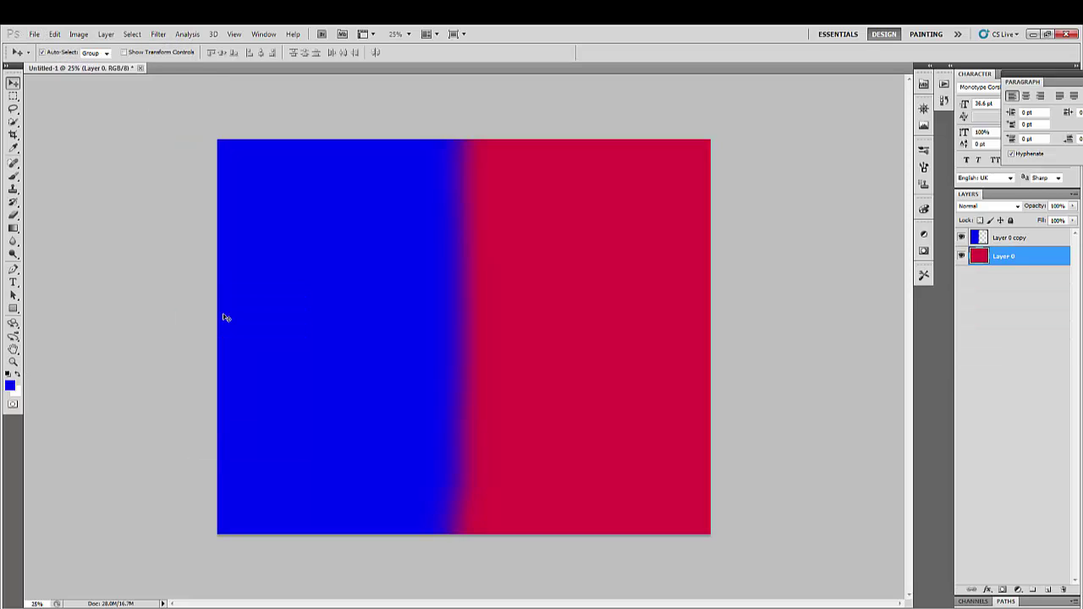